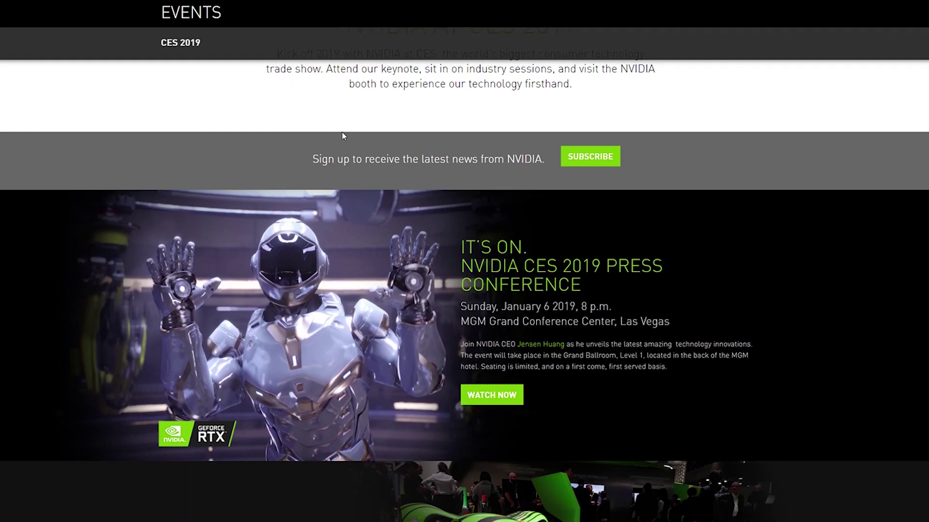
Scroll down through the NVIDIA CES 2019 events page sections and back up to the top.
{"action": "scroll", "coordinate": [343, 148], "scroll_direction": "down", "scroll_amount": 3}
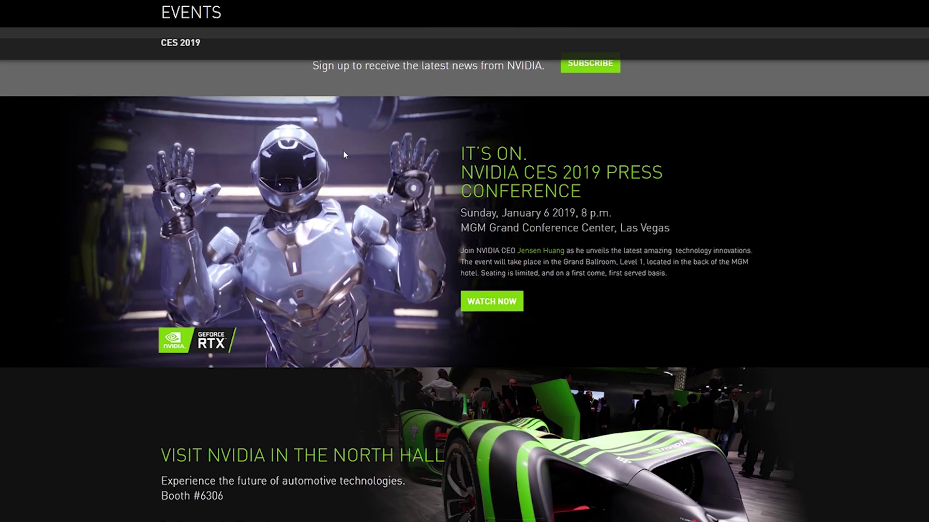
{"action": "scroll", "coordinate": [344, 155], "scroll_direction": "down", "scroll_amount": 5}
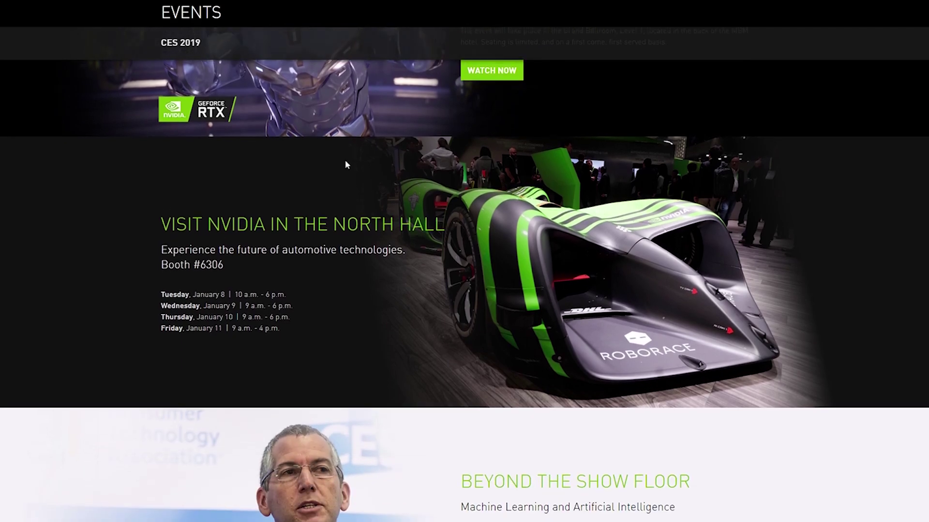
{"action": "scroll", "coordinate": [346, 165], "scroll_direction": "down", "scroll_amount": 6}
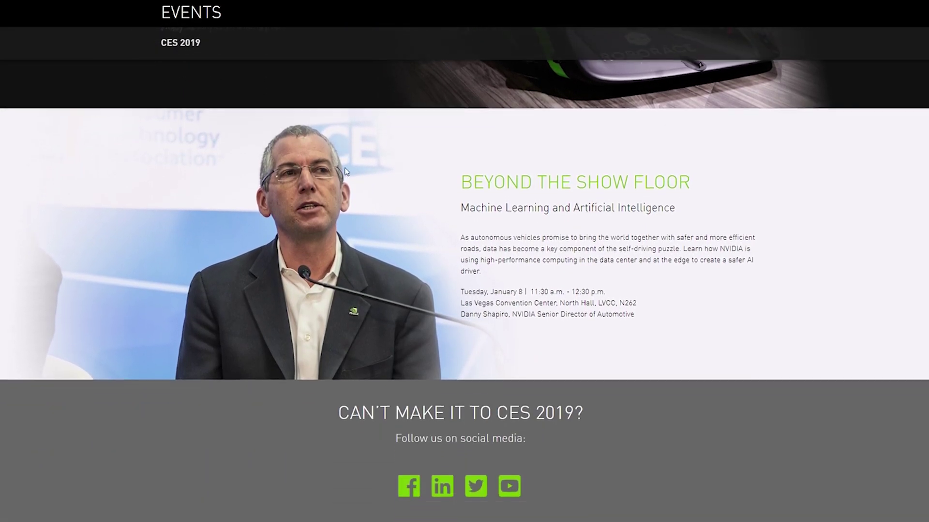
{"action": "scroll", "coordinate": [344, 169], "scroll_direction": "up", "scroll_amount": 12}
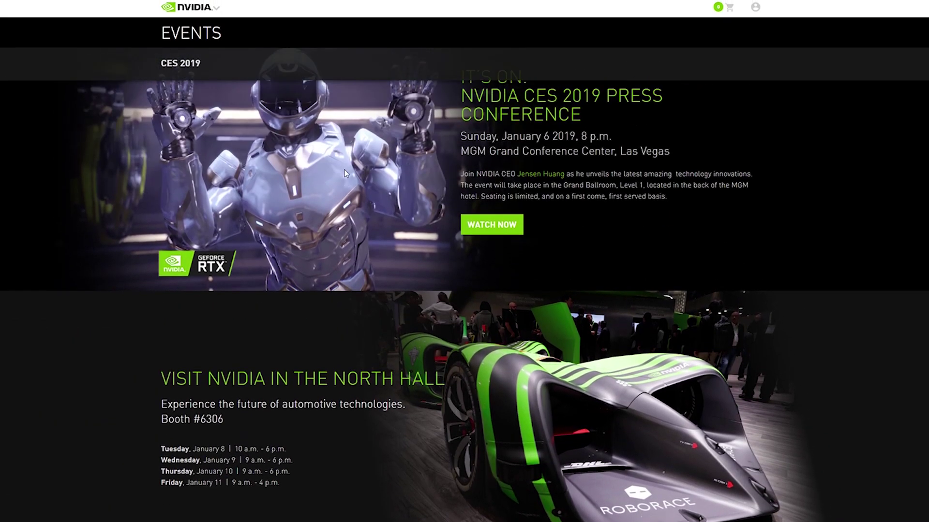
{"action": "scroll", "coordinate": [425, 301], "scroll_direction": "up", "scroll_amount": 2}
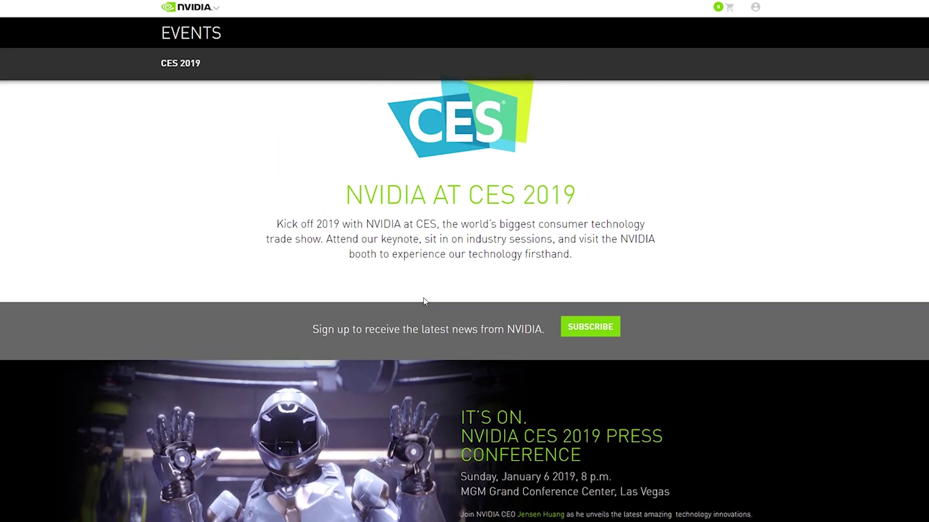
{"action": "scroll", "coordinate": [425, 303], "scroll_direction": "down", "scroll_amount": 3}
{"action": "scroll", "coordinate": [424, 302], "scroll_direction": "down", "scroll_amount": 15}
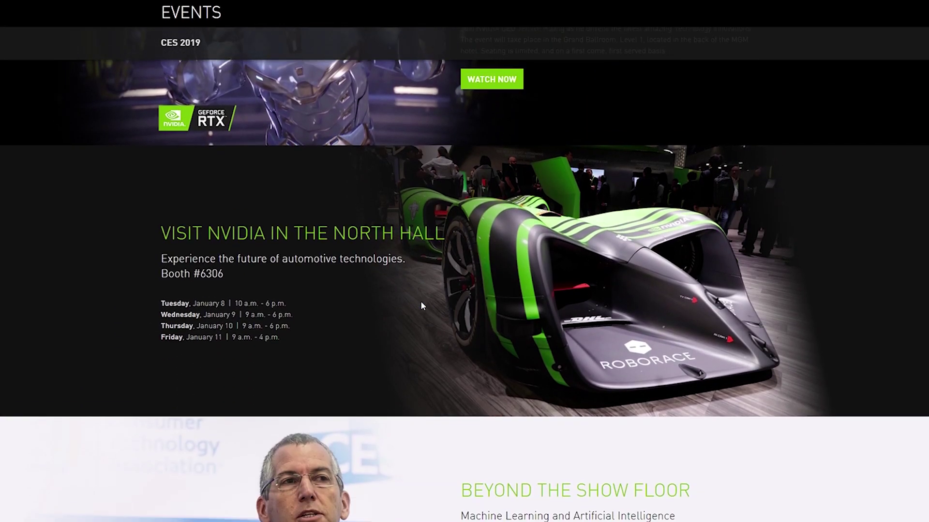
{"action": "scroll", "coordinate": [420, 302], "scroll_direction": "down", "scroll_amount": 2}
{"action": "scroll", "coordinate": [419, 302], "scroll_direction": "up", "scroll_amount": 15}
Scroll through the ET322QU bmipx Technical Information specifications and back up the product page.
{"action": "scroll", "coordinate": [419, 302], "scroll_direction": "up", "scroll_amount": 3}
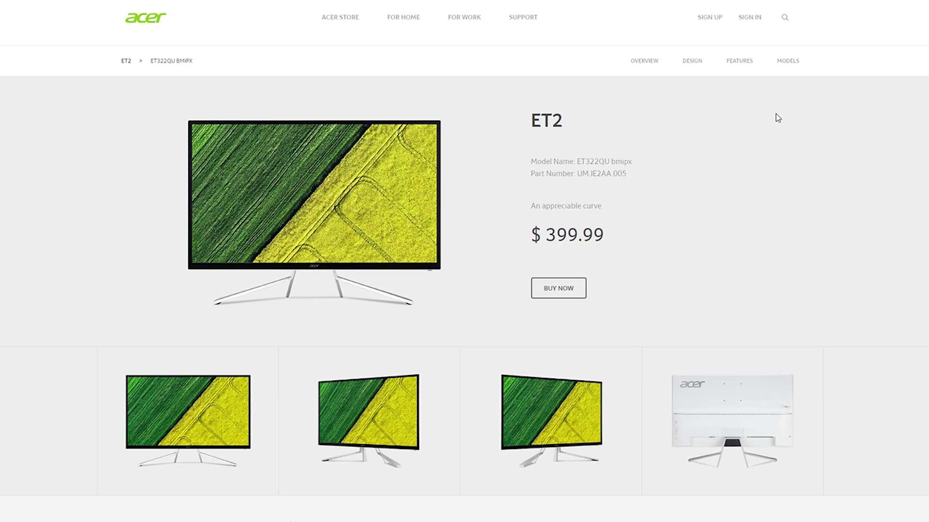
{"action": "scroll", "coordinate": [790, 103], "scroll_direction": "down", "scroll_amount": 5}
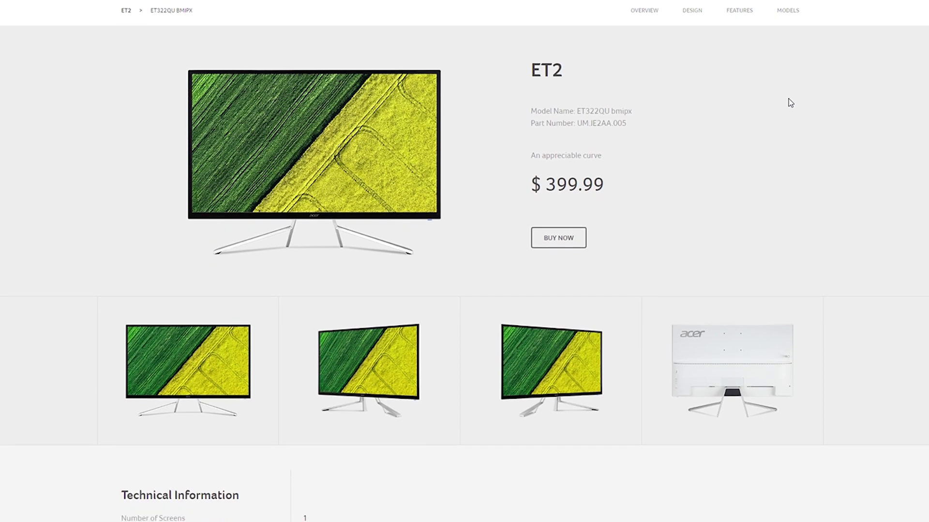
{"action": "scroll", "coordinate": [789, 111], "scroll_direction": "down", "scroll_amount": 3}
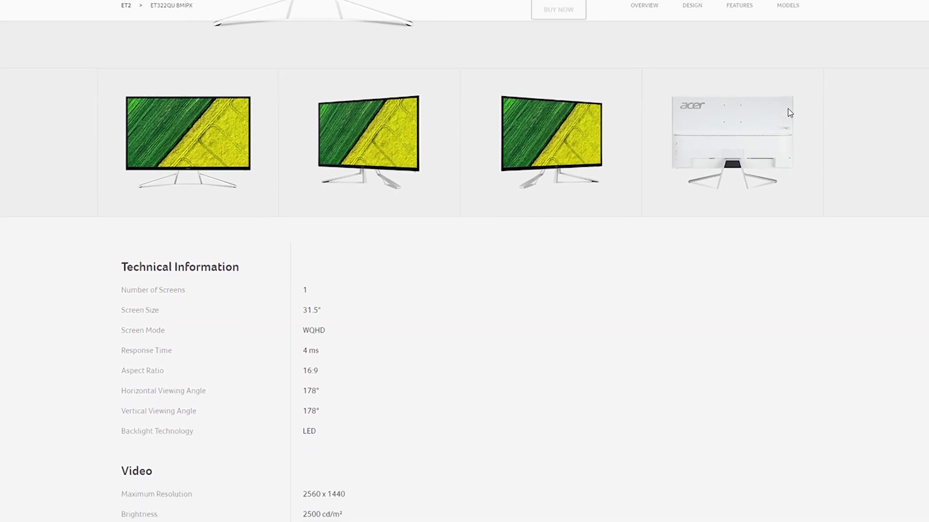
{"action": "scroll", "coordinate": [789, 116], "scroll_direction": "down", "scroll_amount": 5}
{"action": "scroll", "coordinate": [788, 116], "scroll_direction": "down", "scroll_amount": 6}
{"action": "scroll", "coordinate": [782, 124], "scroll_direction": "down", "scroll_amount": 2}
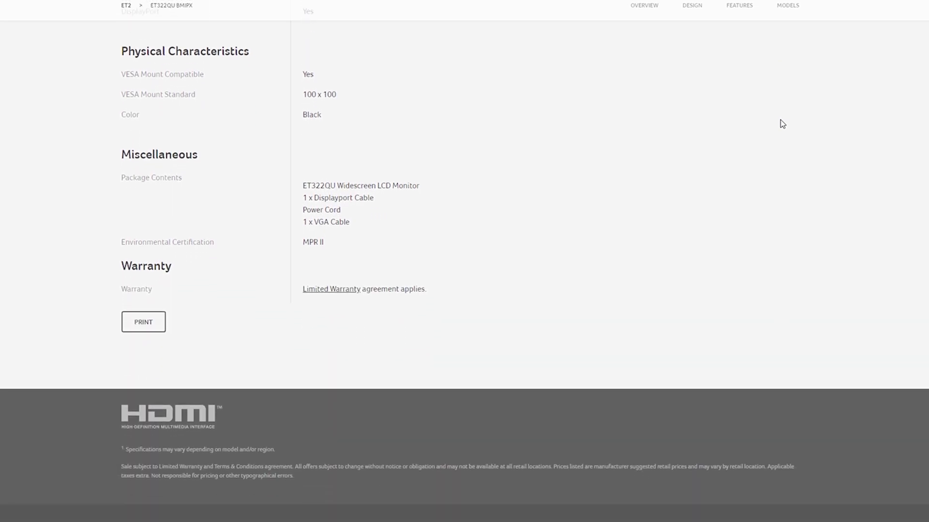
{"action": "scroll", "coordinate": [783, 124], "scroll_direction": "up", "scroll_amount": 6}
{"action": "scroll", "coordinate": [782, 124], "scroll_direction": "up", "scroll_amount": 10}
{"action": "scroll", "coordinate": [786, 126], "scroll_direction": "up", "scroll_amount": 6}
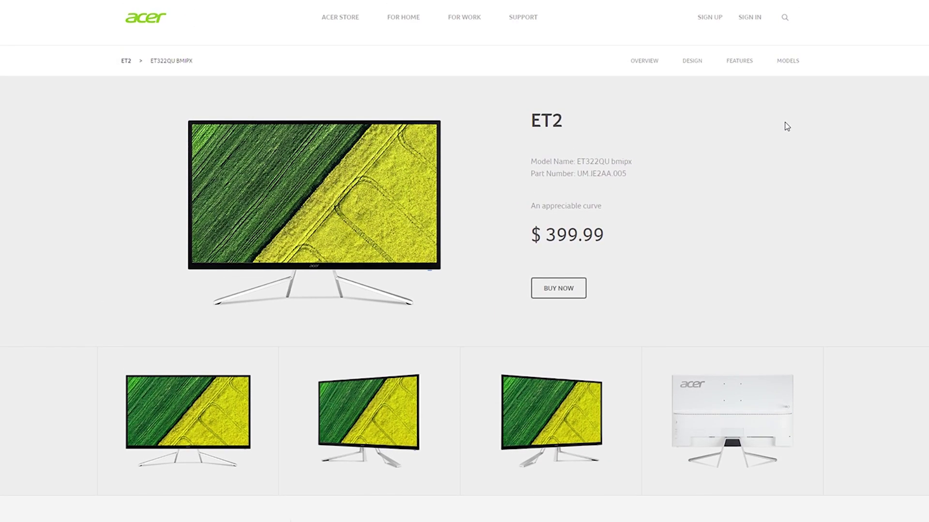
{"action": "scroll", "coordinate": [786, 127], "scroll_direction": "down", "scroll_amount": 7}
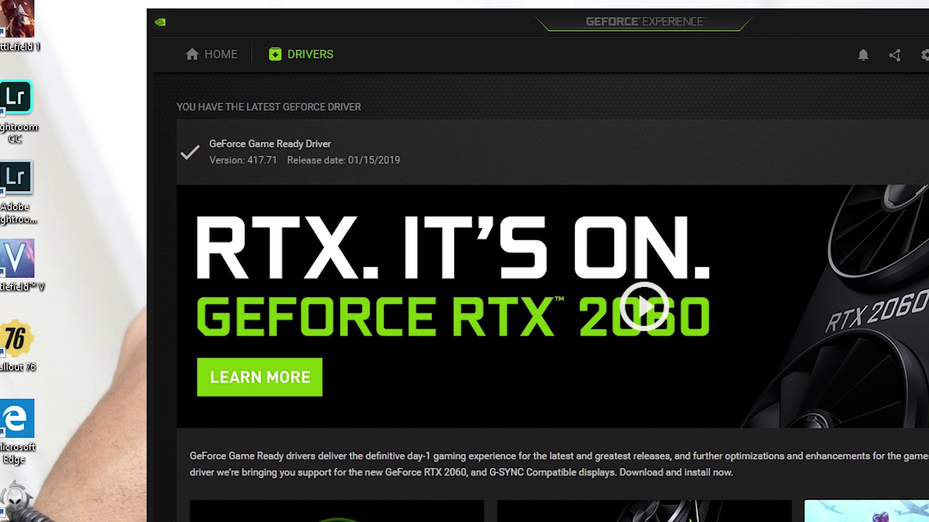
Launch NVIDIA Control Panel from the desktop menu and go to the Change resolution page.
{"action": "right_click", "coordinate": [315, 104]}
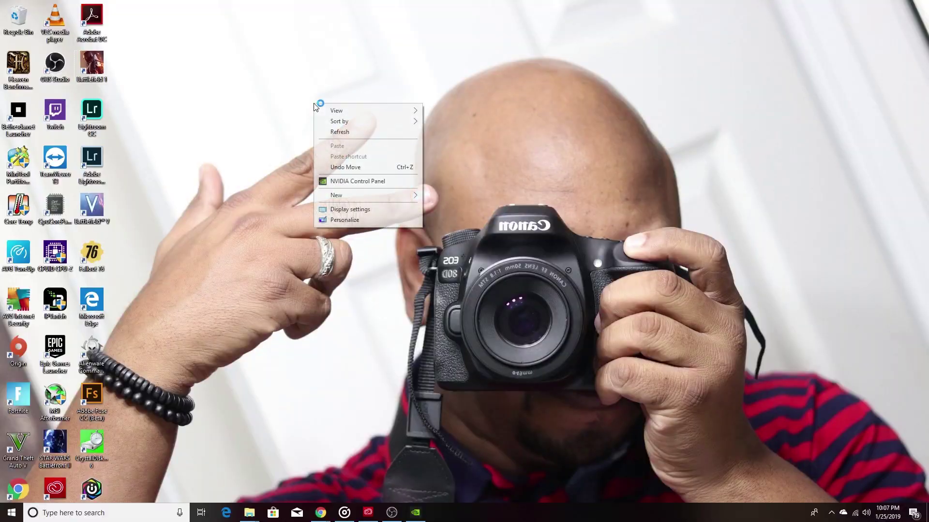
{"action": "left_click", "coordinate": [354, 182]}
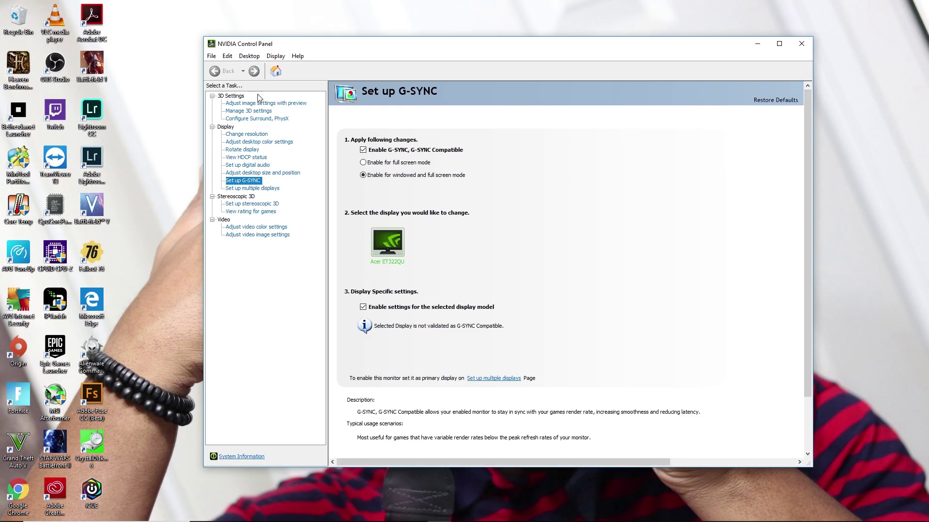
{"action": "left_click", "coordinate": [244, 135]}
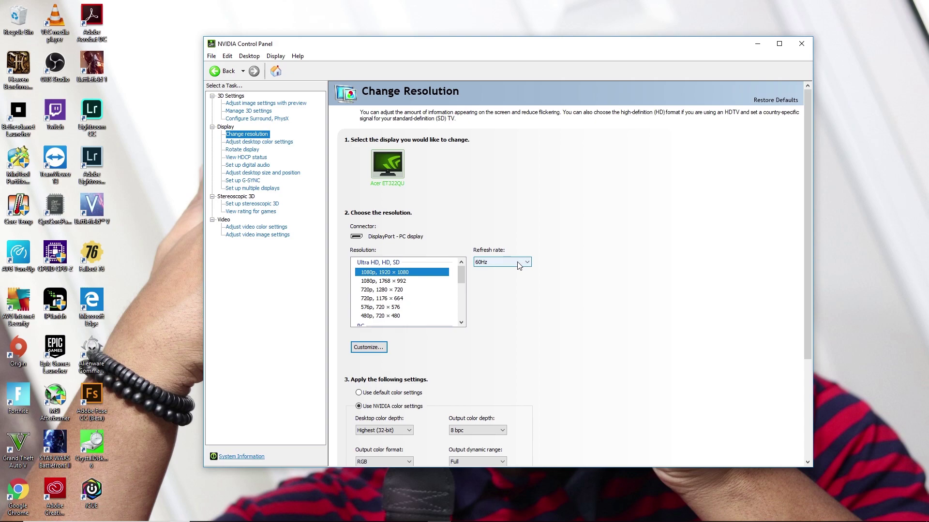
Switch the Acer ET322QU from 2560 × 1440 to 1080p, 1920 × 1080 at 60Hz, and keep it.
{"action": "left_click_drag", "start_coordinate": [463, 276], "coordinate": [460, 289]}
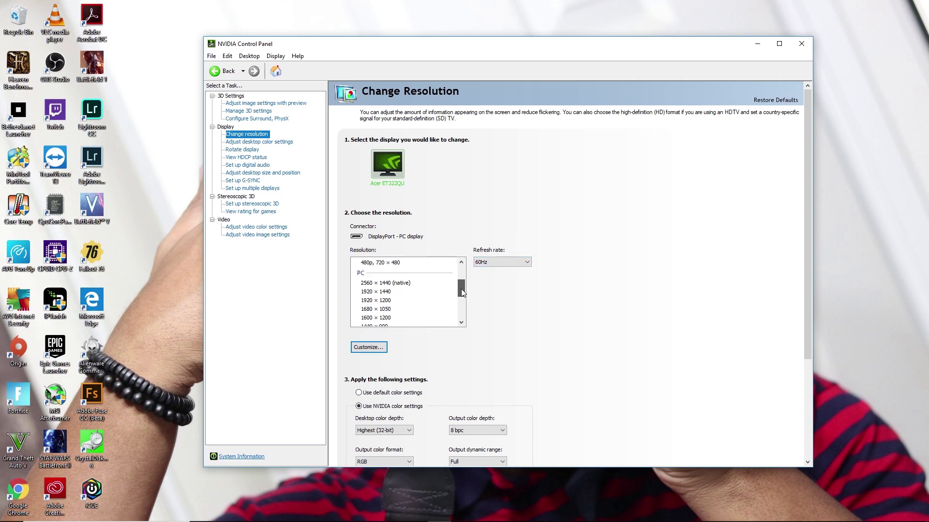
{"action": "left_click", "coordinate": [400, 283]}
{"action": "left_click", "coordinate": [499, 262]}
{"action": "left_click", "coordinate": [492, 271]}
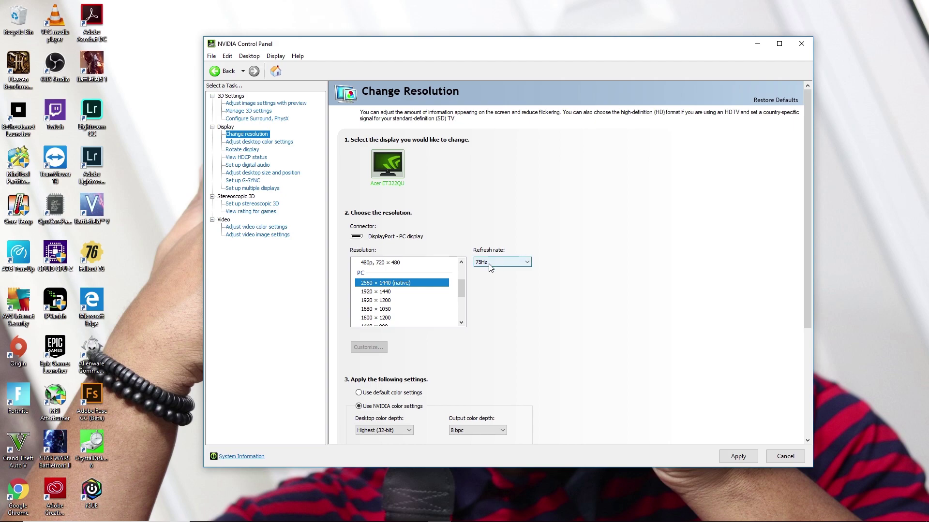
{"action": "left_click", "coordinate": [487, 262]}
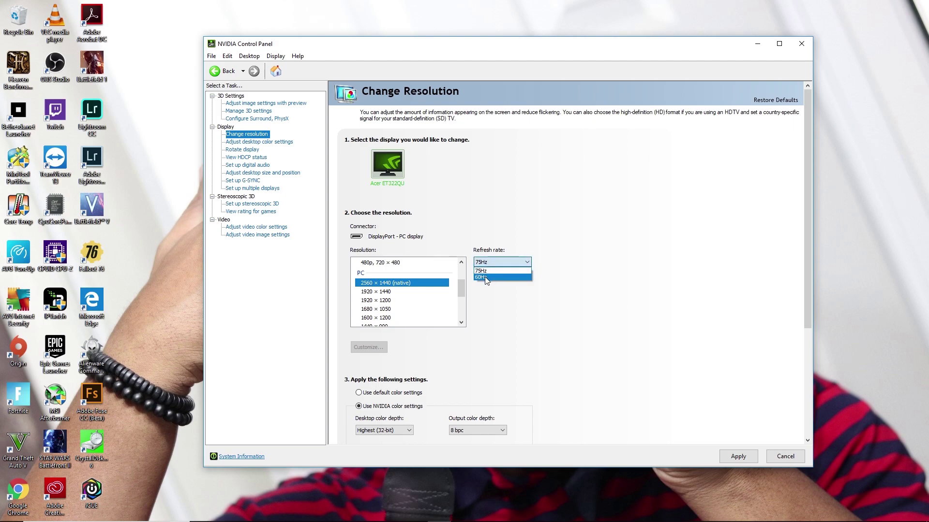
{"action": "left_click", "coordinate": [486, 278]}
{"action": "scroll", "coordinate": [462, 289], "scroll_direction": "up", "scroll_amount": 2}
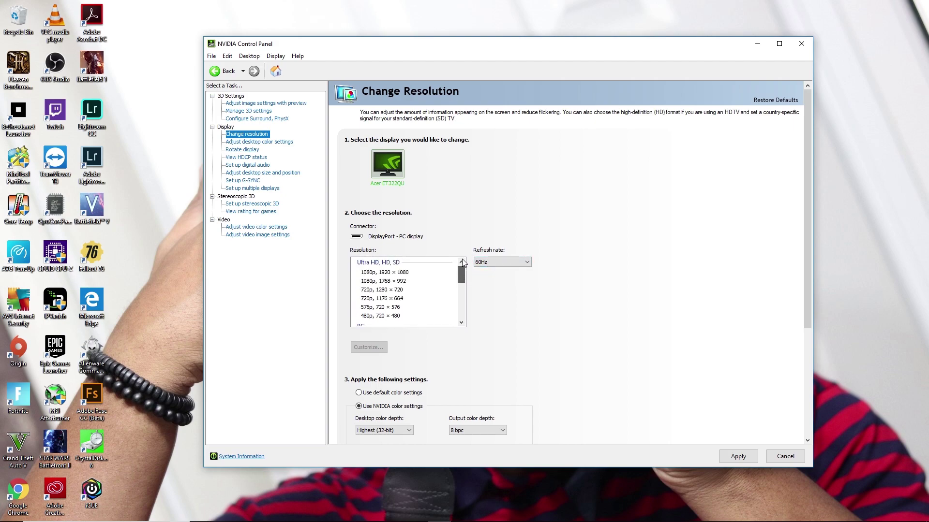
{"action": "left_click", "coordinate": [385, 273]}
{"action": "left_click", "coordinate": [728, 457]}
{"action": "left_click", "coordinate": [541, 271]}
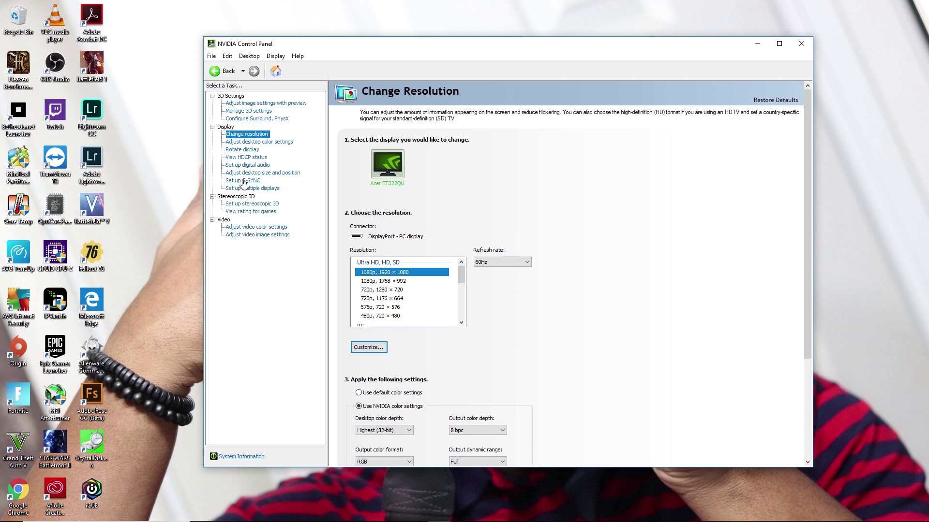
Open the Set up G-SYNC page to check that G-SYNC Compatible is enabled.
{"action": "left_click", "coordinate": [243, 180]}
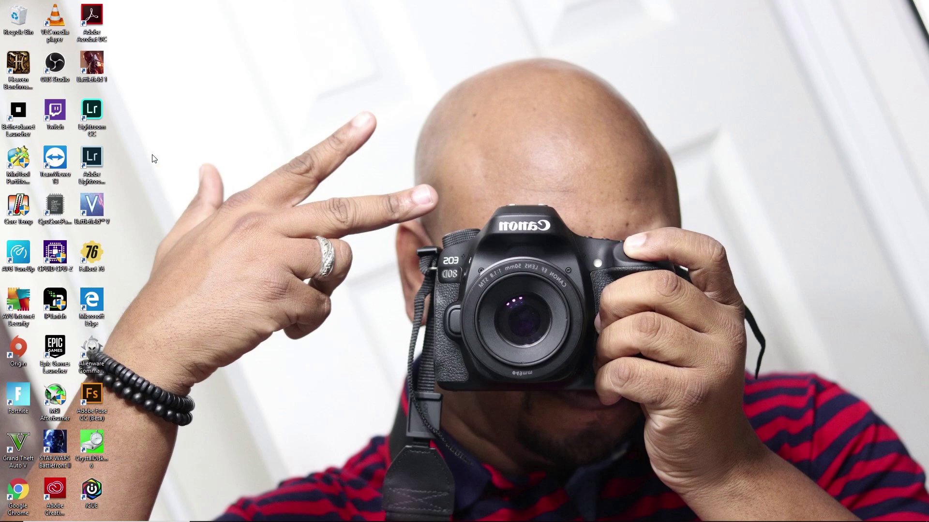
Launch Battlefield 1 and go to MORE > Options > VIDEO settings.
{"action": "double_click", "coordinate": [92, 64]}
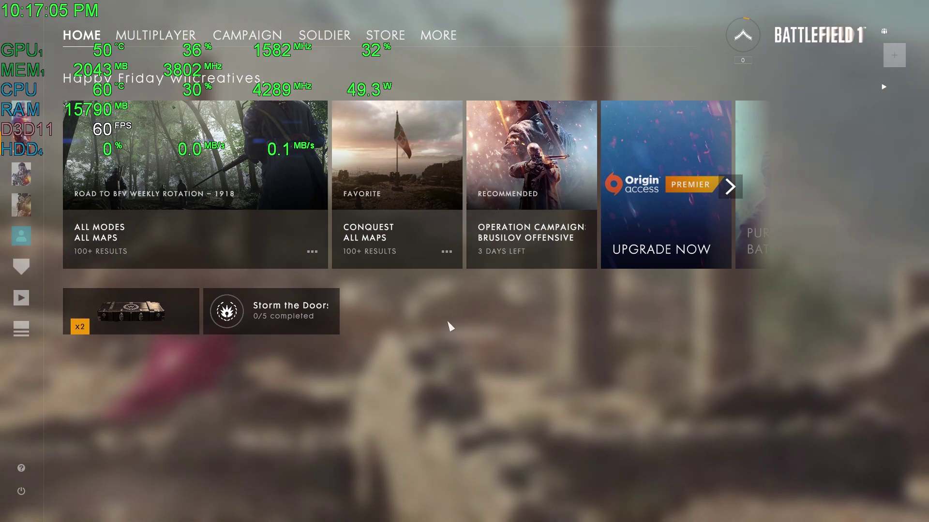
{"action": "mouse_move", "coordinate": [148, 164]}
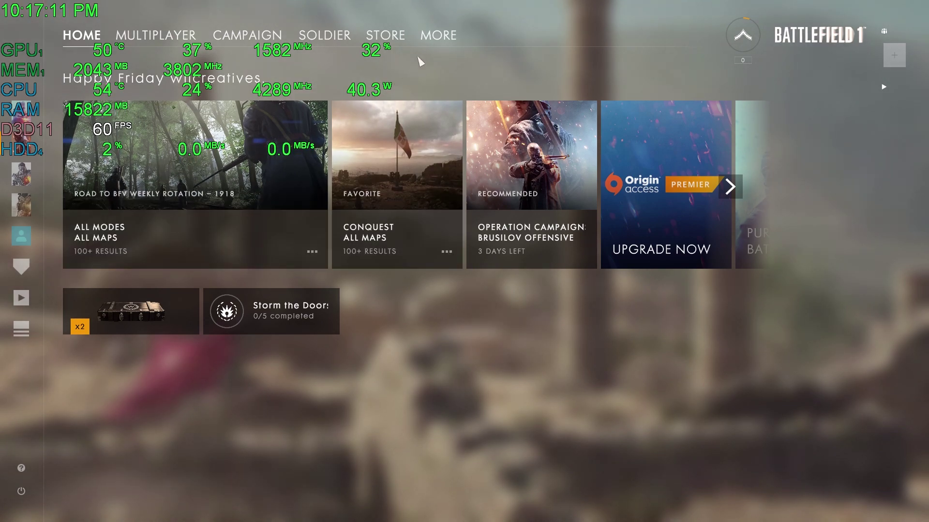
{"action": "left_click", "coordinate": [438, 35]}
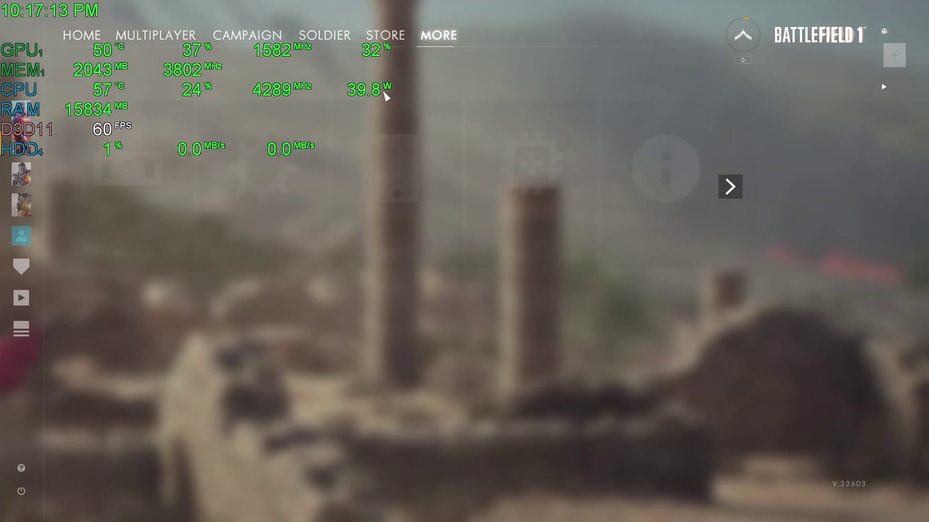
{"action": "left_click", "coordinate": [285, 192]}
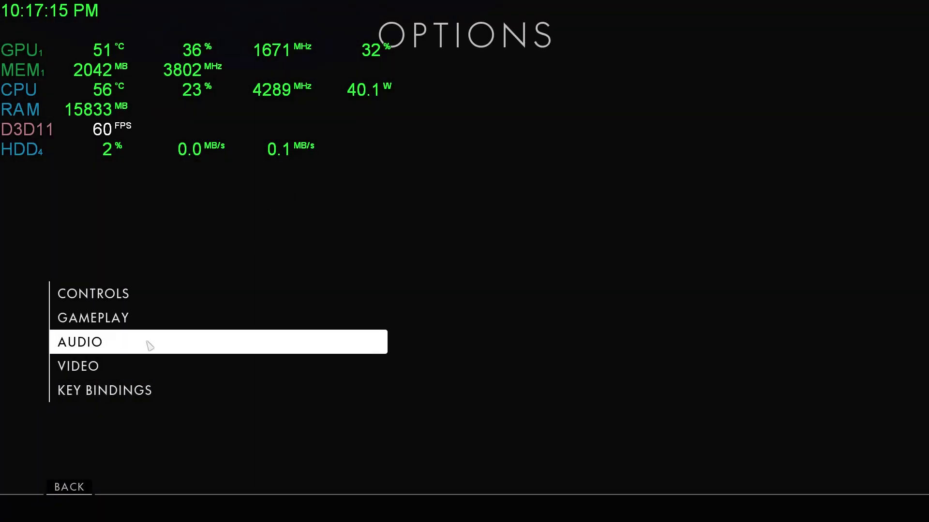
{"action": "left_click", "coordinate": [94, 368]}
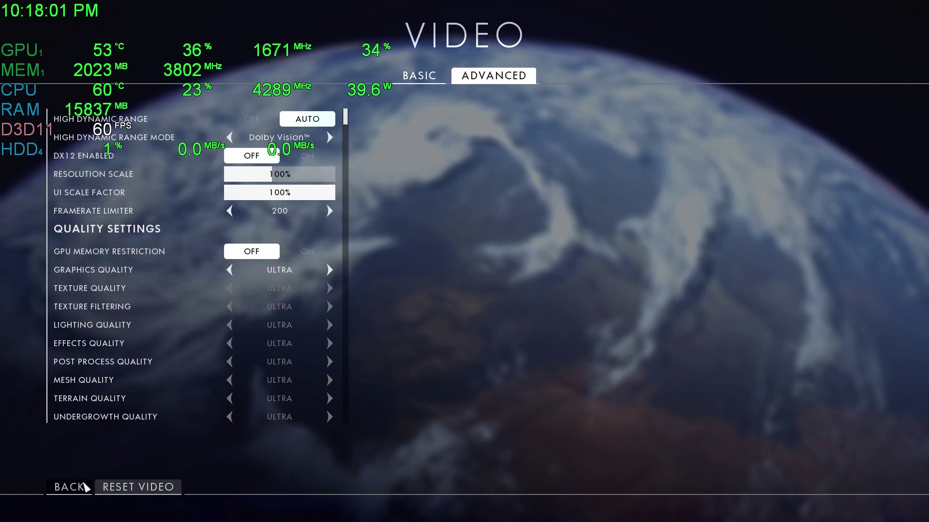
Return to Options, then fight through a match: fire, reload with R, and aim down sights.
{"action": "left_click", "coordinate": [67, 488]}
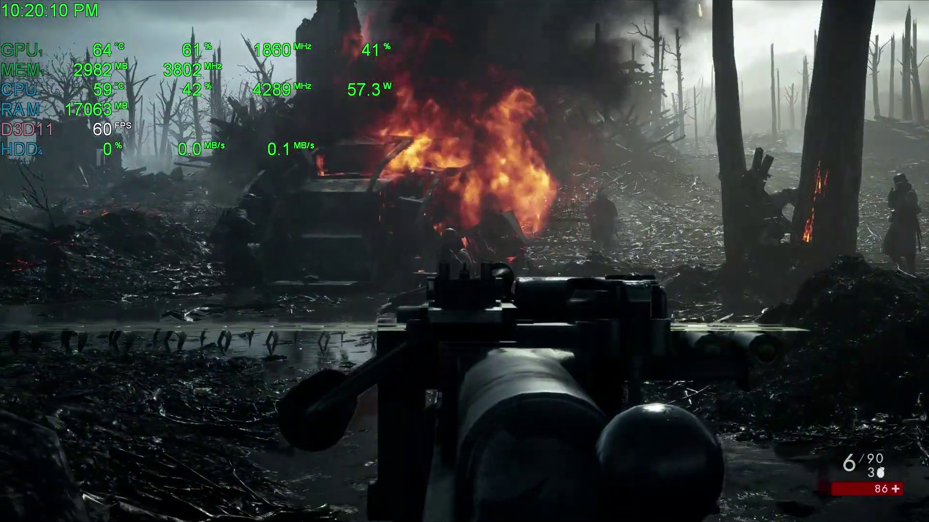
{"action": "left_click", "coordinate": [464, 261]}
{"action": "left_click", "coordinate": [464, 261]}
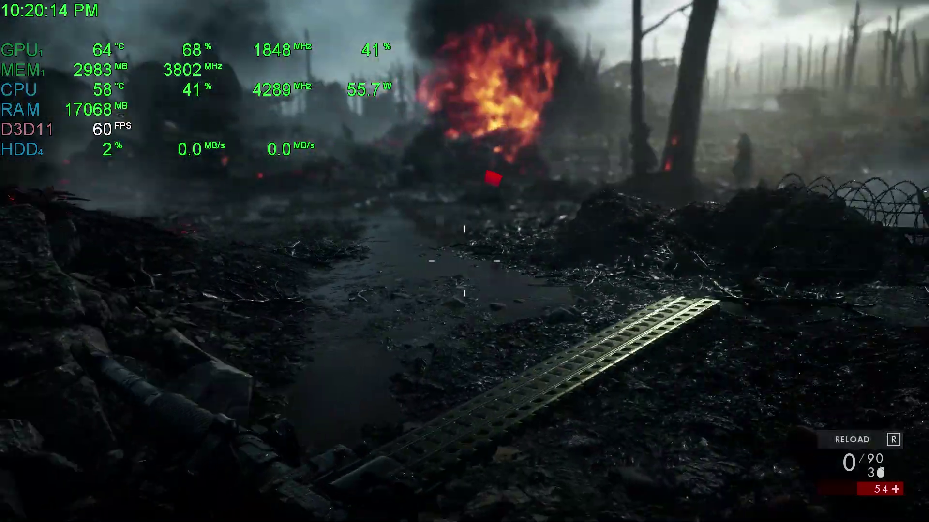
{"action": "key", "text": "r"}
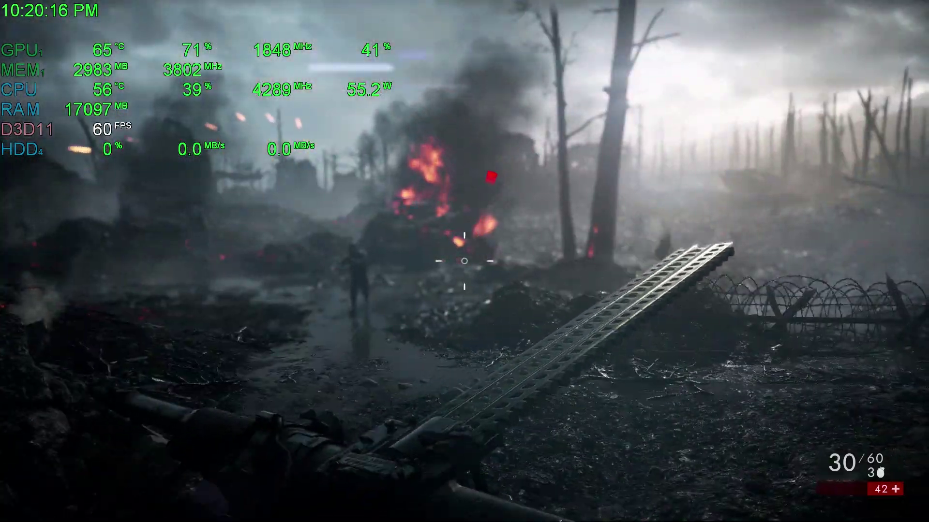
{"action": "right_click", "coordinate": [465, 261]}
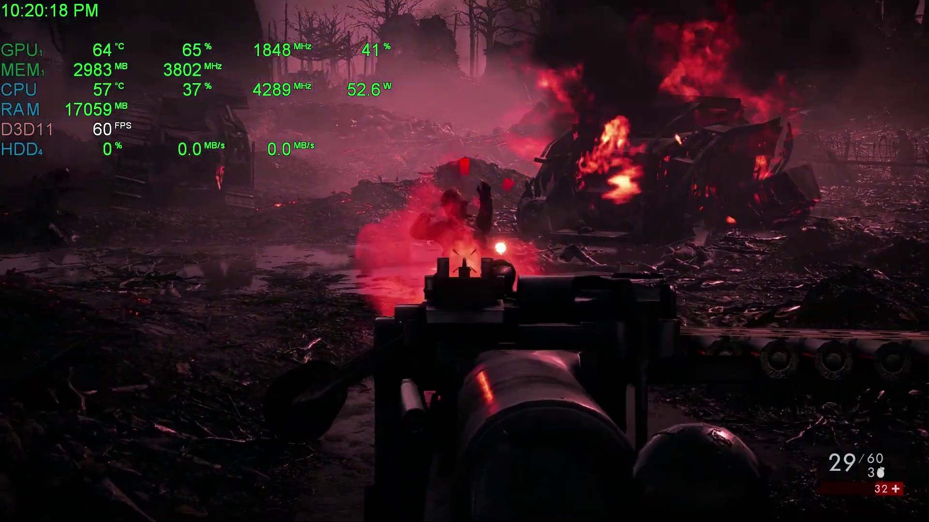
{"action": "left_click", "coordinate": [465, 261]}
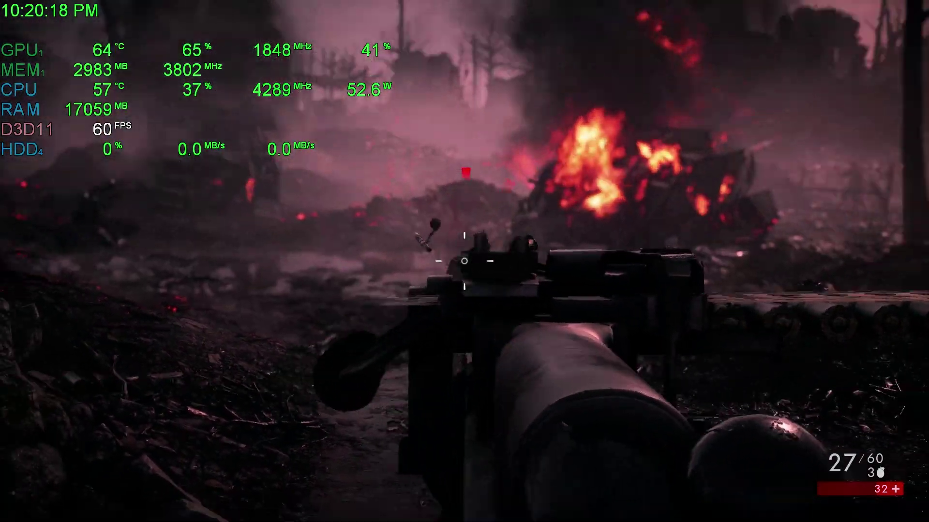